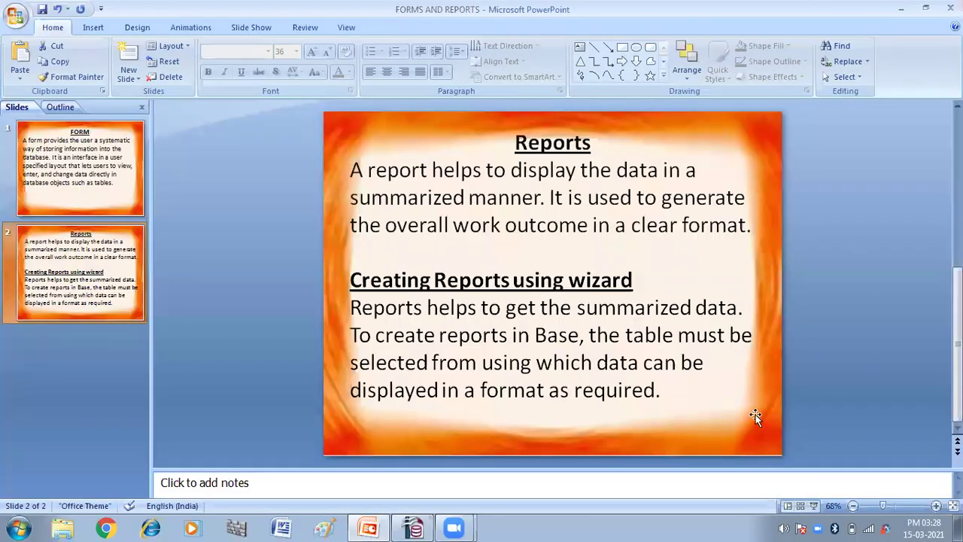
Switch to the SCHOOL.odb database in OpenOffice Base and start the wizard for creating a report
left_click(414, 527)
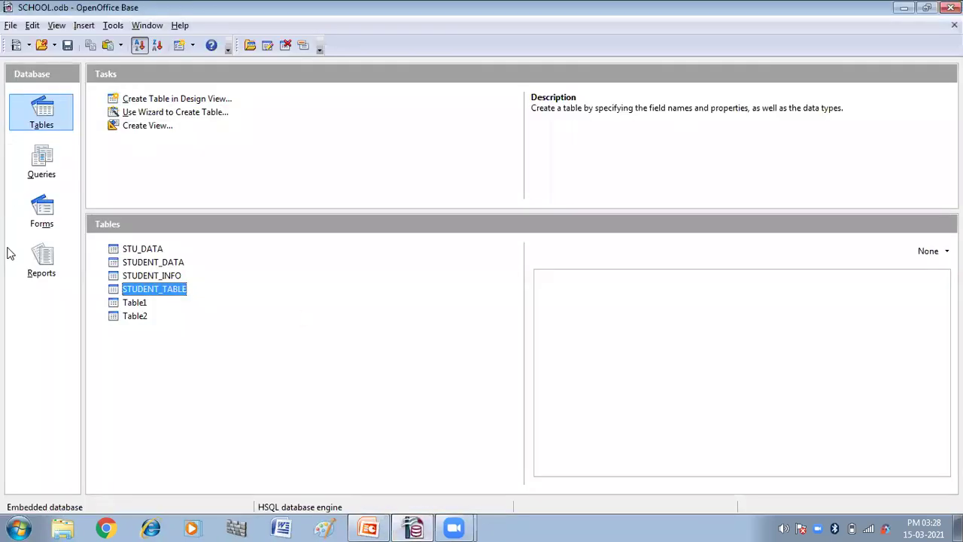
left_click(53, 263)
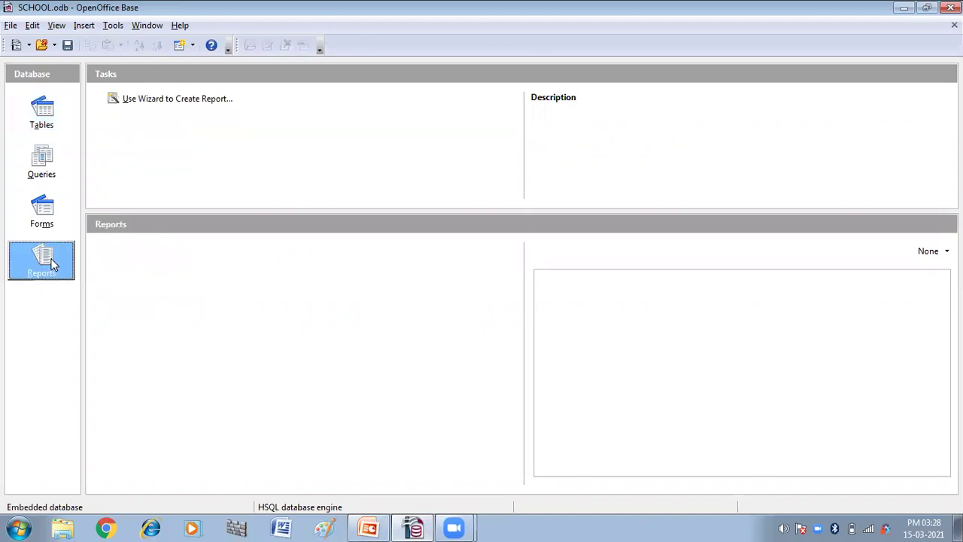
left_click(176, 100)
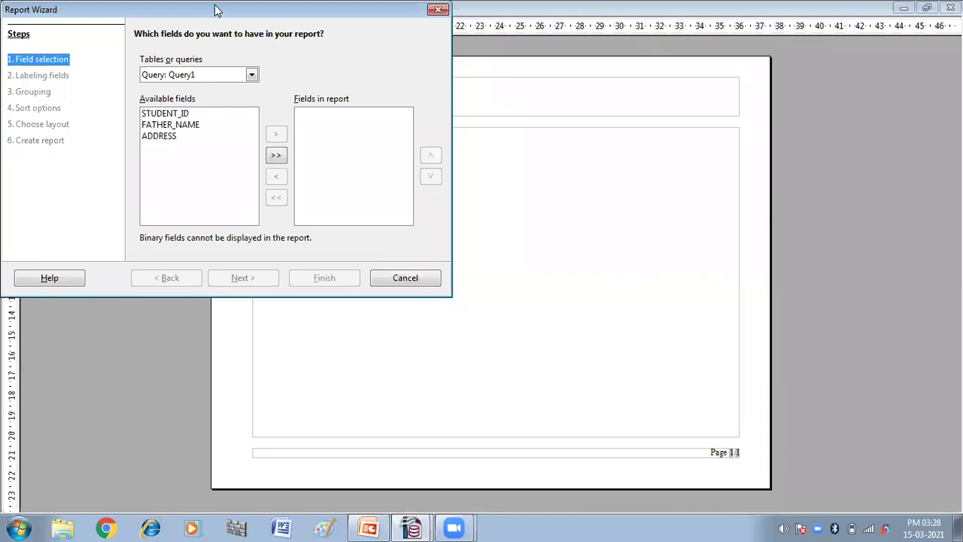
left_click_drag(216, 10, 462, 150)
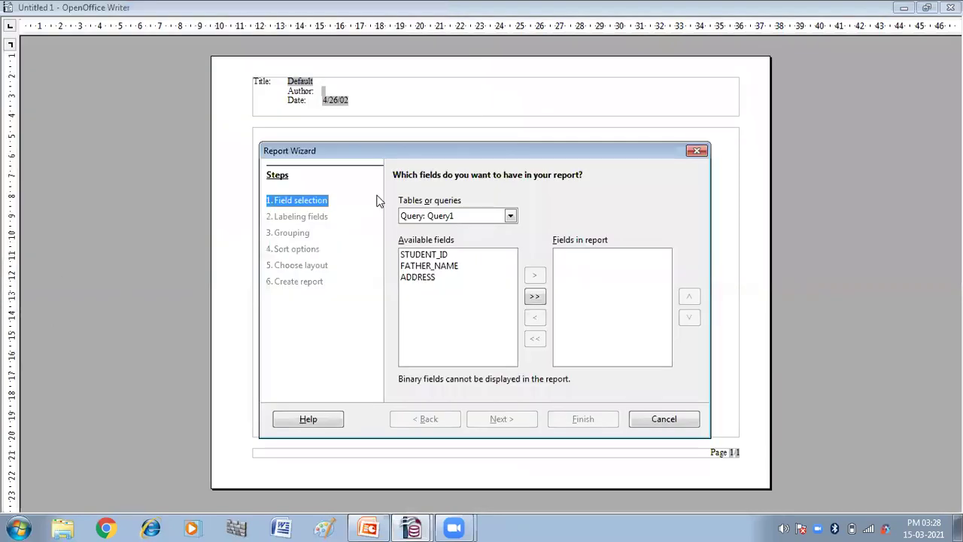
Choose STUDENT_TABLE as the report's source and include all its fields: ROLL NO, S_NAME and MARKS
left_click(511, 217)
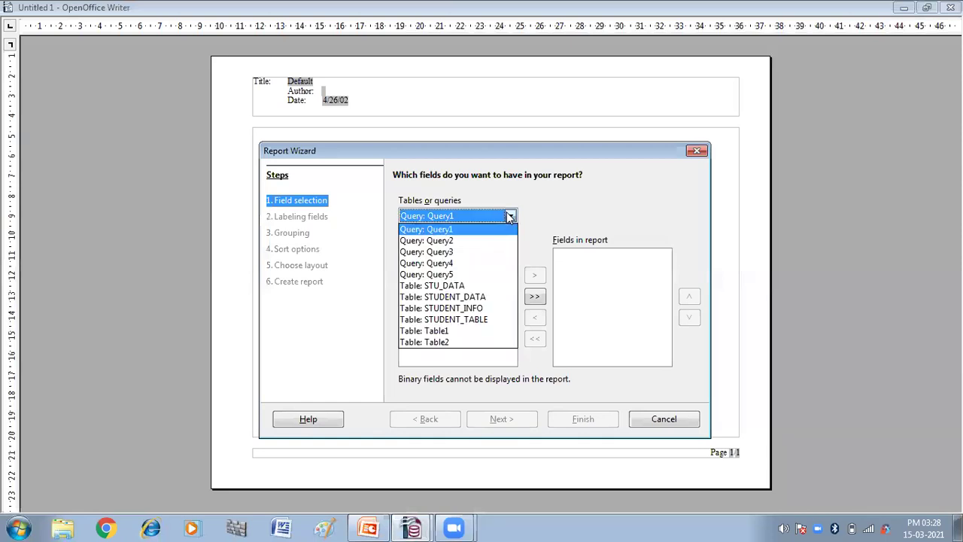
left_click(473, 321)
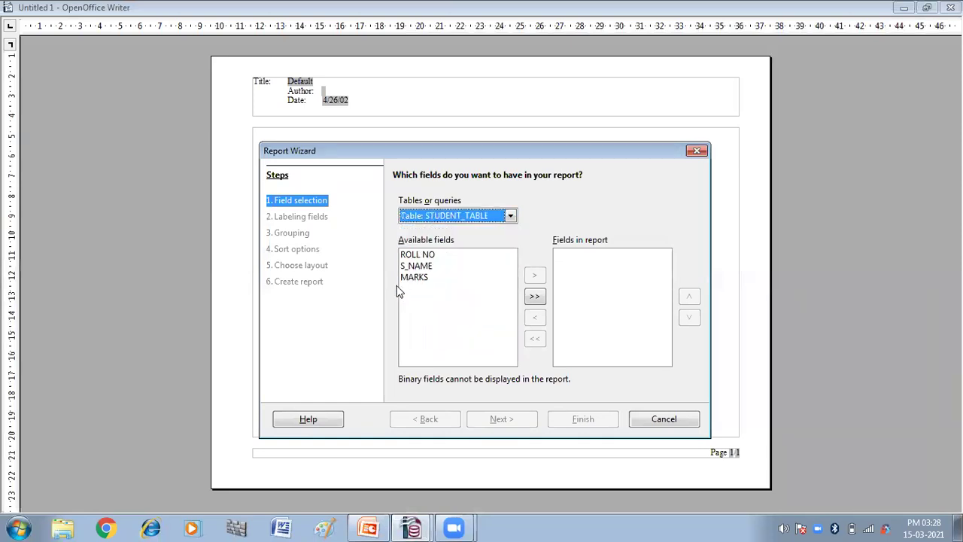
left_click(535, 298)
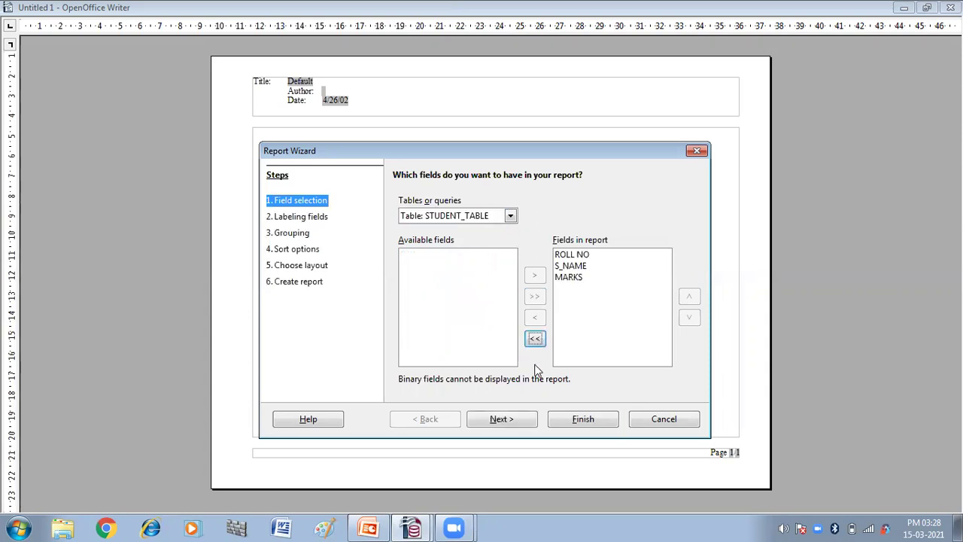
left_click(493, 422)
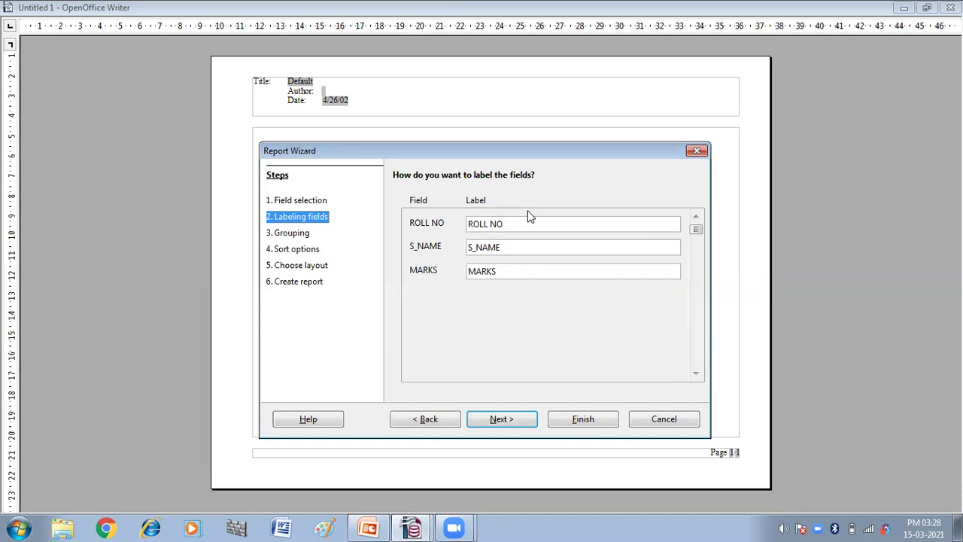
Keep the default field labels without grouping levels and sort the report by ROLL NO in ascending order
left_click(495, 423)
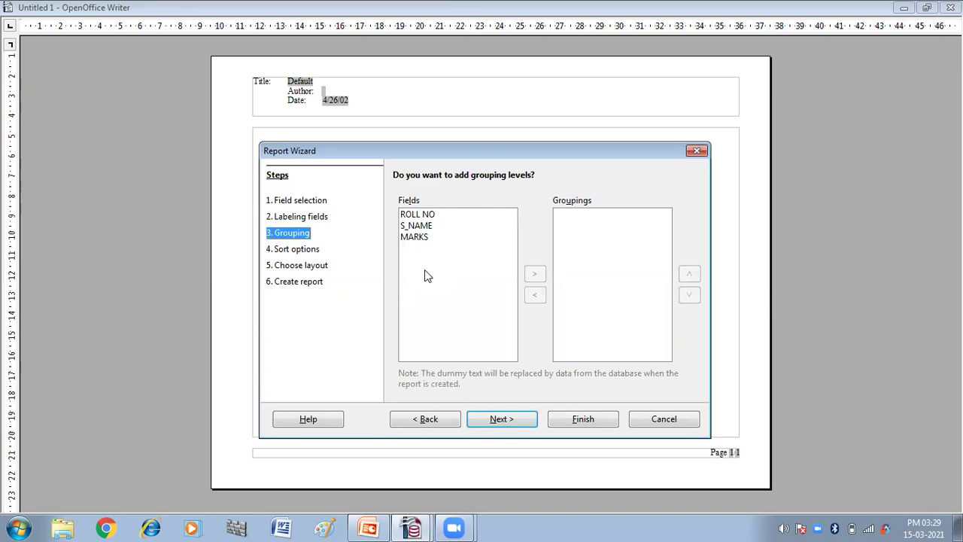
left_click(492, 423)
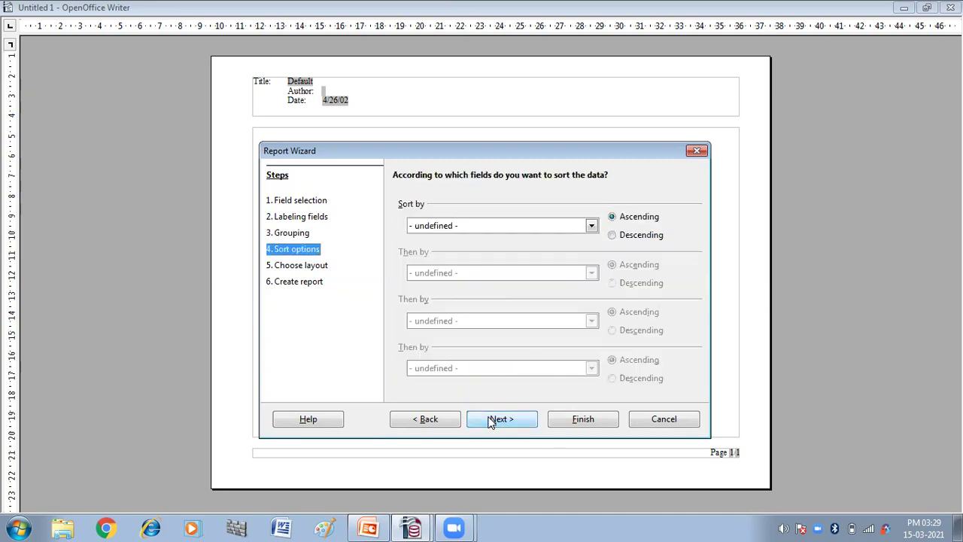
left_click(592, 227)
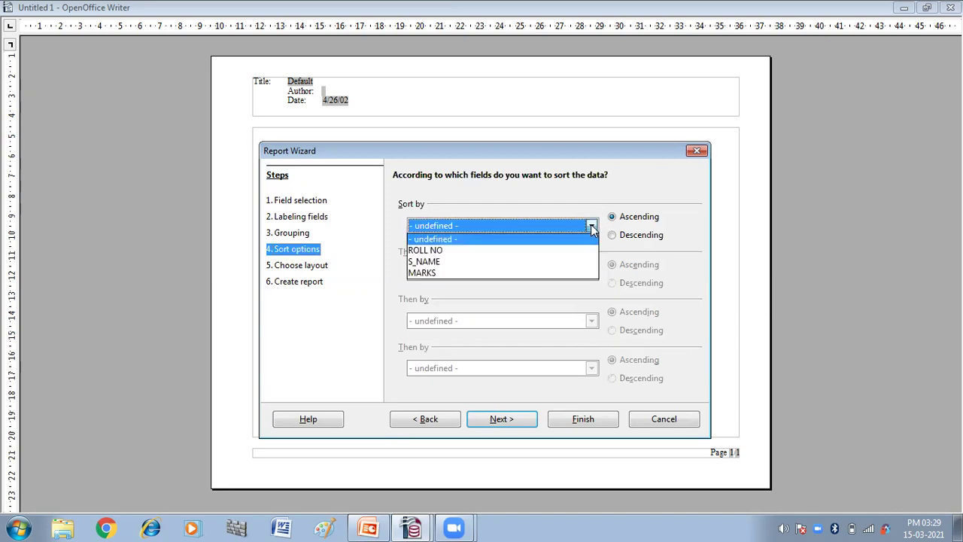
left_click(460, 253)
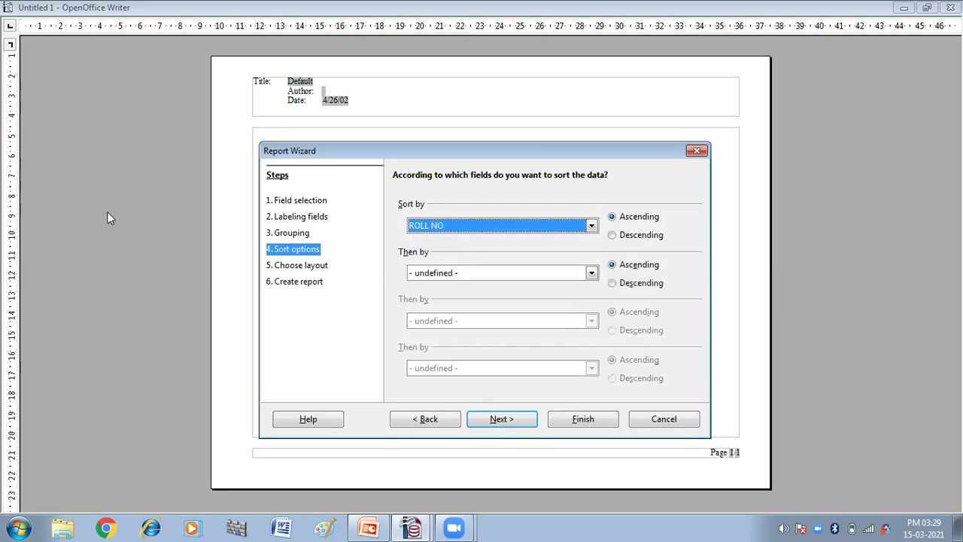
left_click(481, 421)
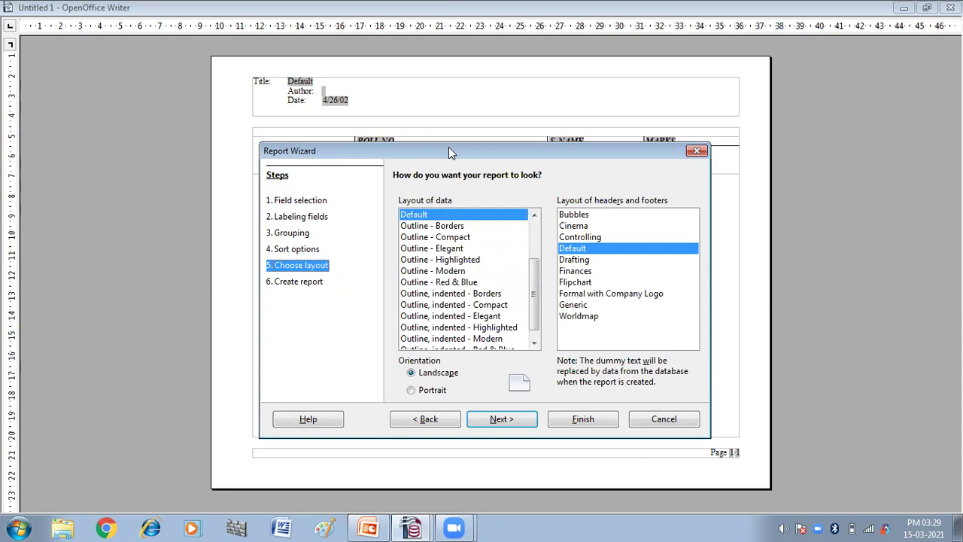
Try the Outline - Borders data layout with the Bubbles, Controlling, Default and Flipchart header and footer layouts
left_click_drag(448, 149, 465, 219)
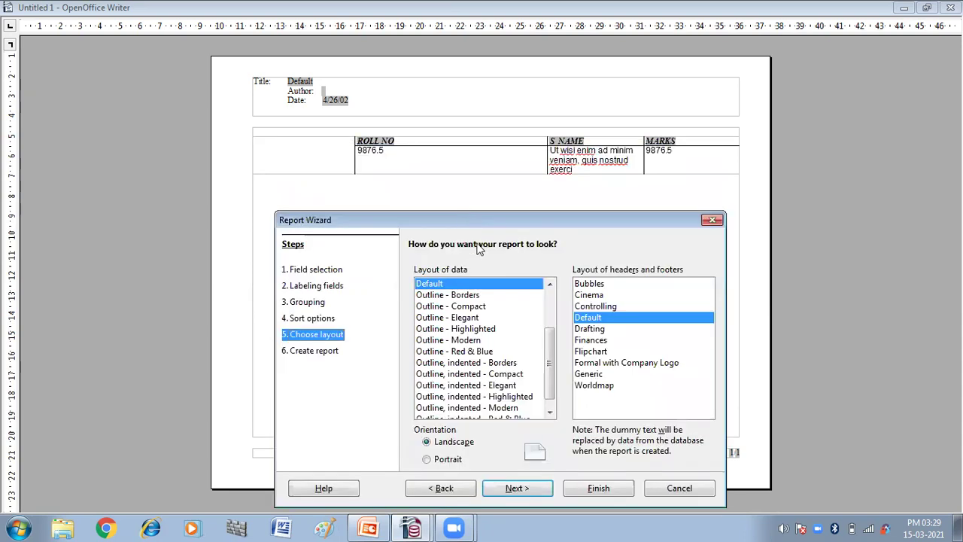
left_click(468, 296)
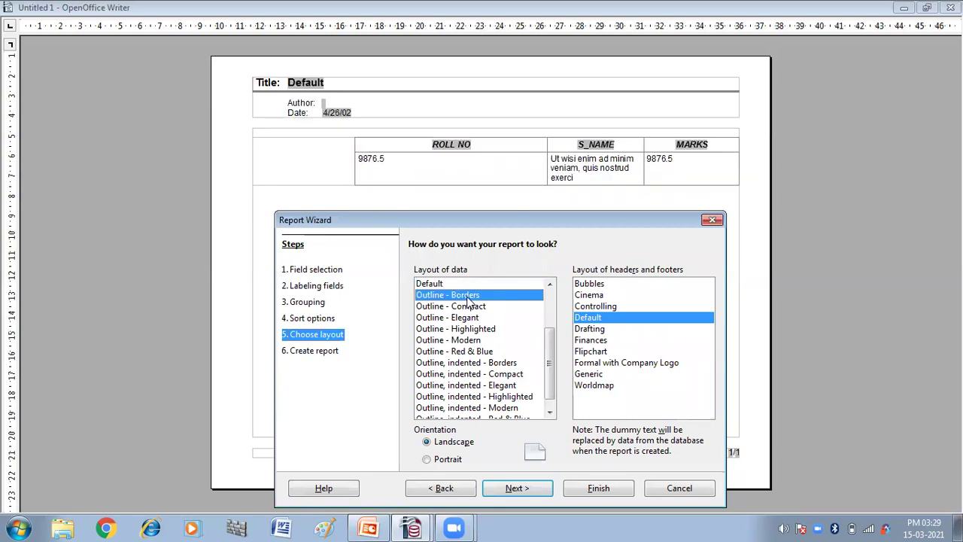
left_click(588, 285)
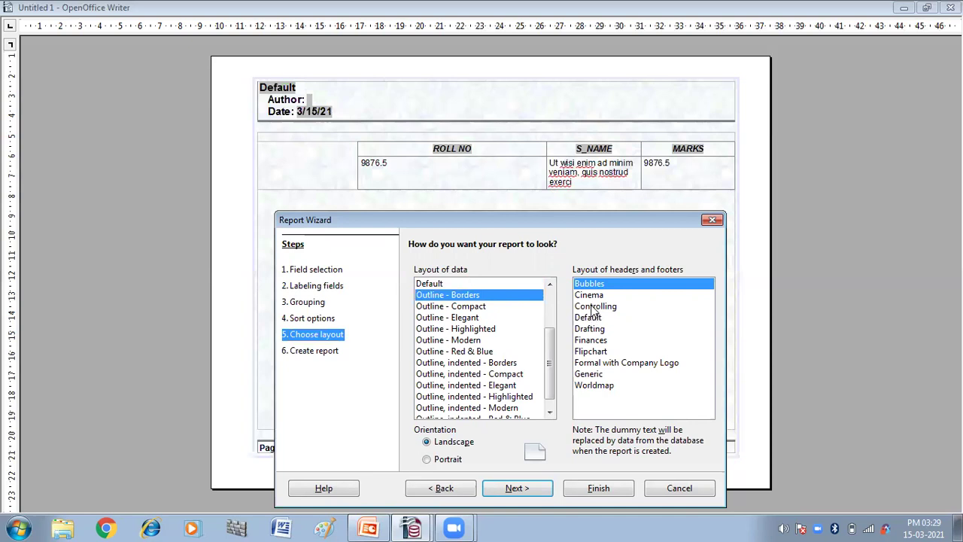
left_click(591, 307)
left_click(588, 319)
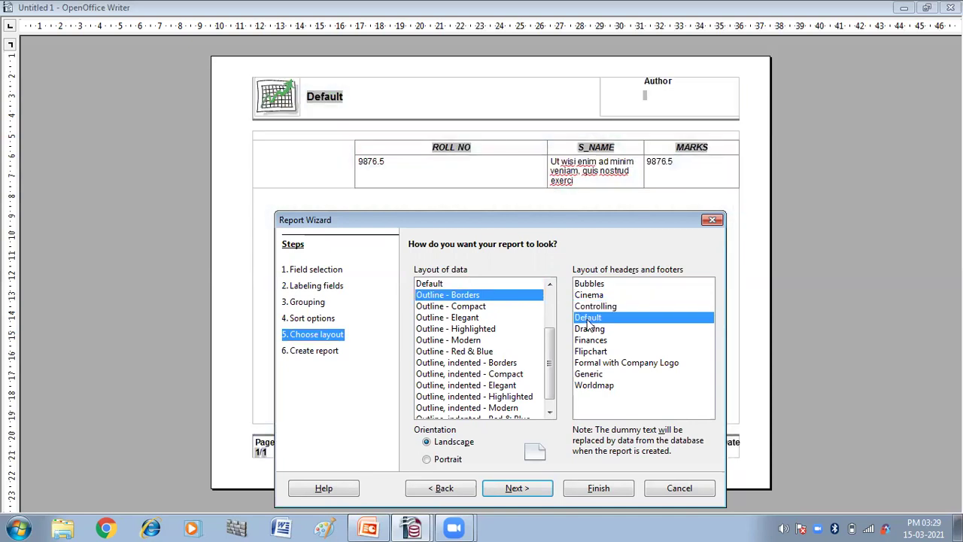
left_click(590, 352)
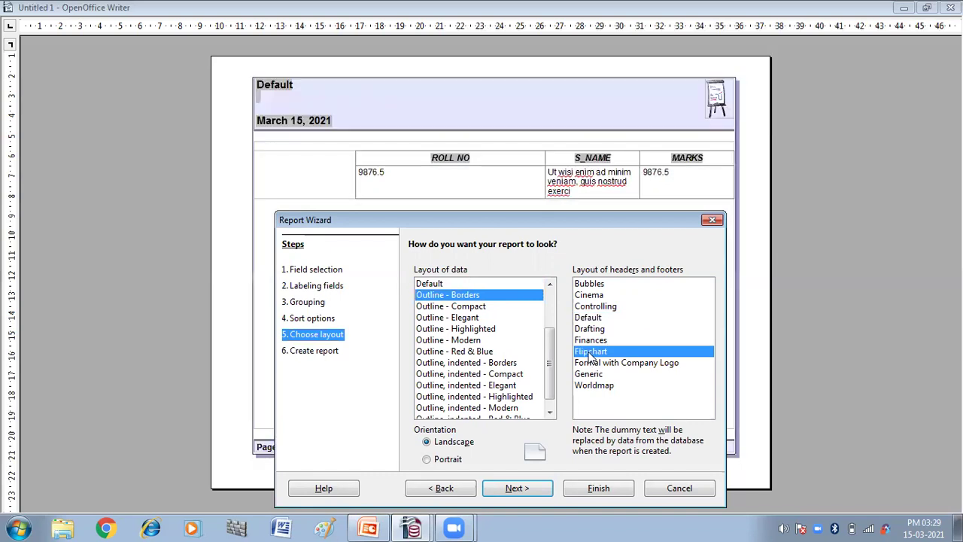
Try the Outline - Highlighted, Outline - Red & Blue and Outline, indented - Borders data layouts and return to Default
left_click(457, 331)
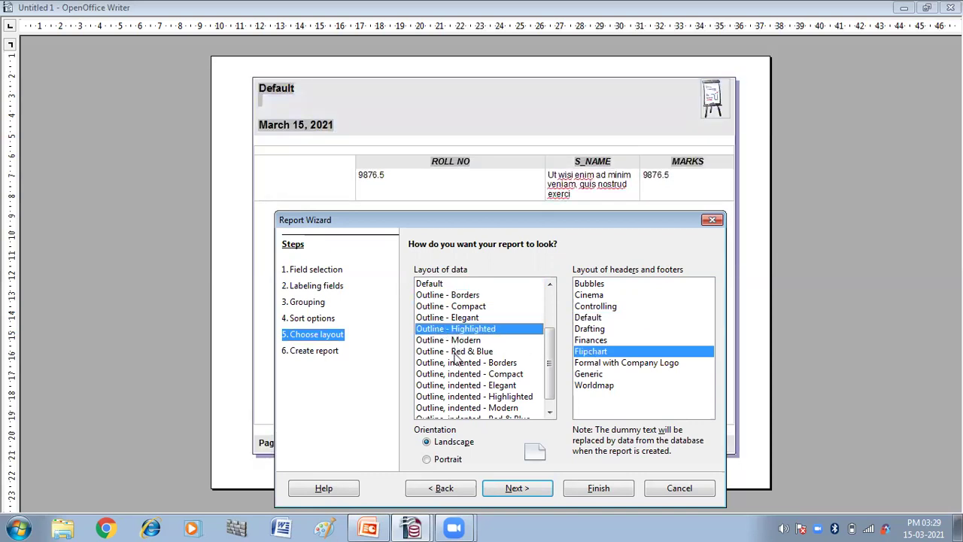
left_click(456, 354)
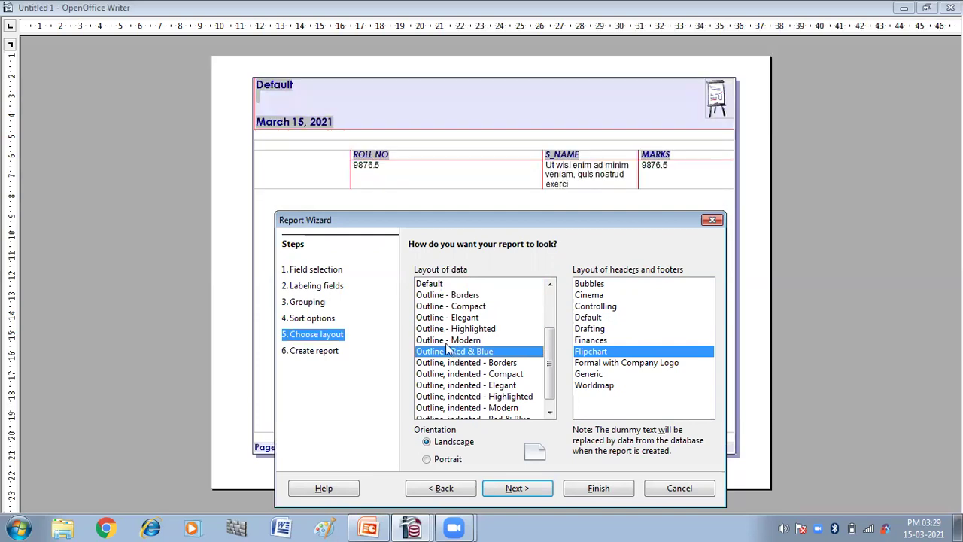
left_click(448, 363)
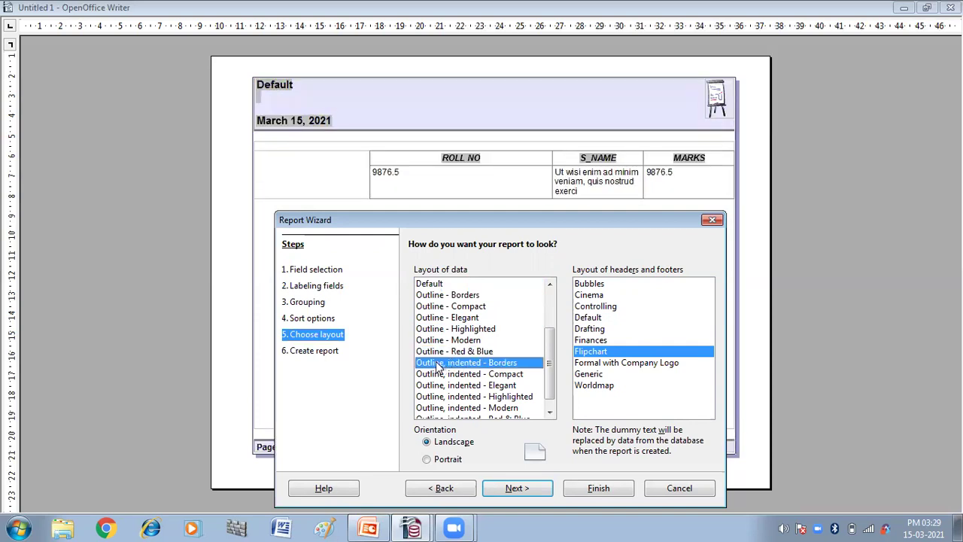
left_click(435, 284)
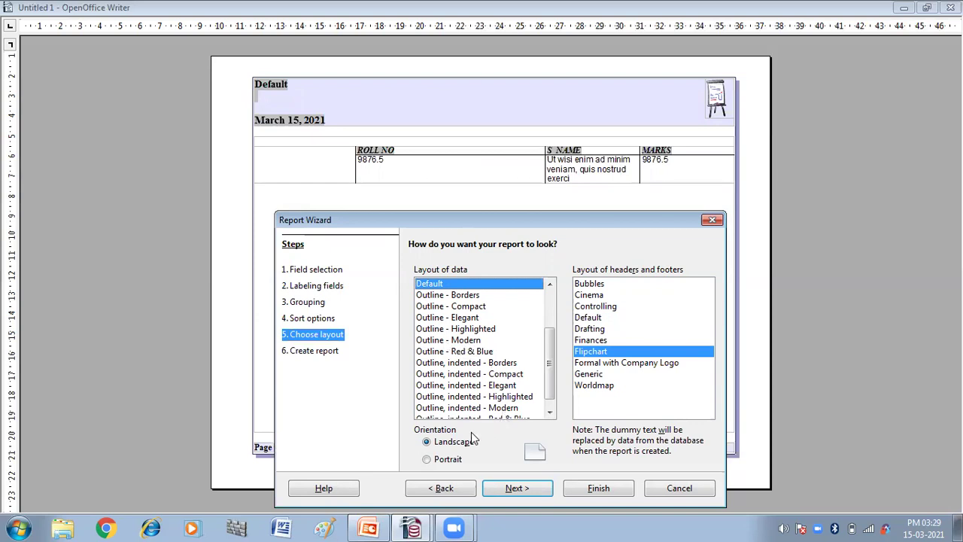
Compare the portrait and landscape orientations and set the report to portrait
left_click(427, 459)
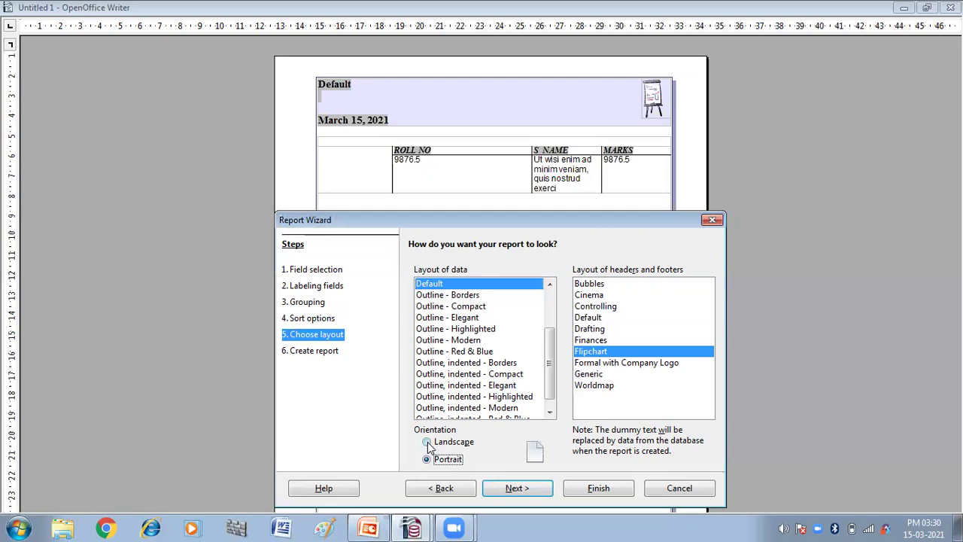
left_click(425, 443)
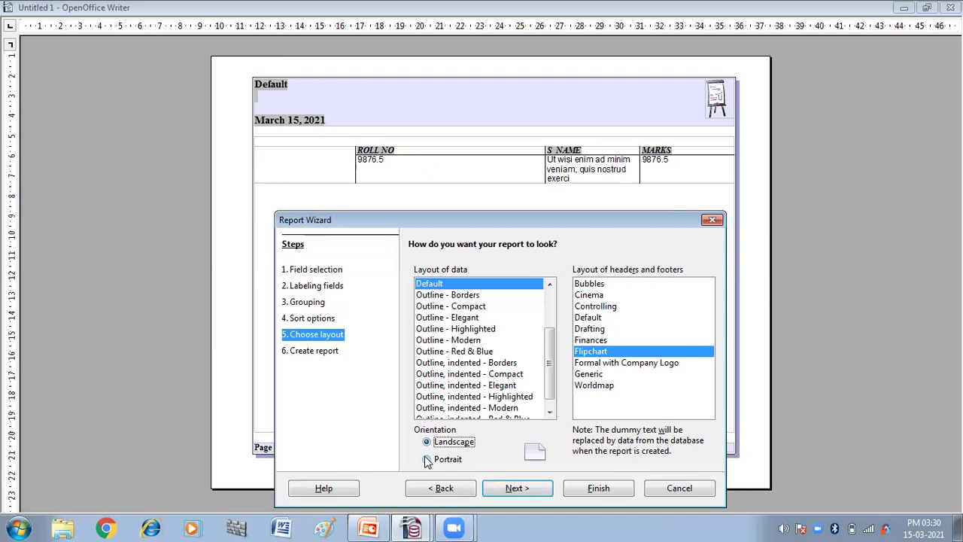
left_click(427, 460)
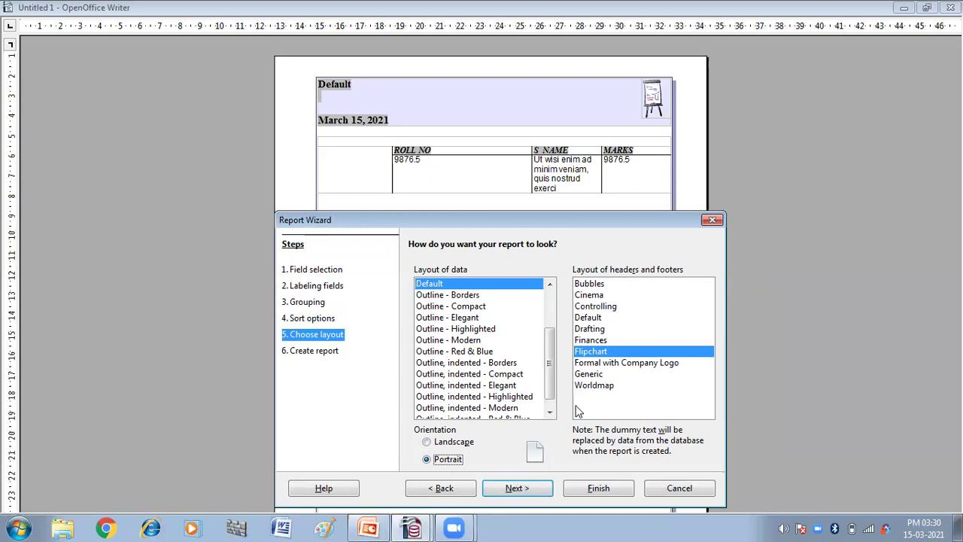
Try the Generic and Finances header and footer layouts and settle on Default for the report
left_click(589, 376)
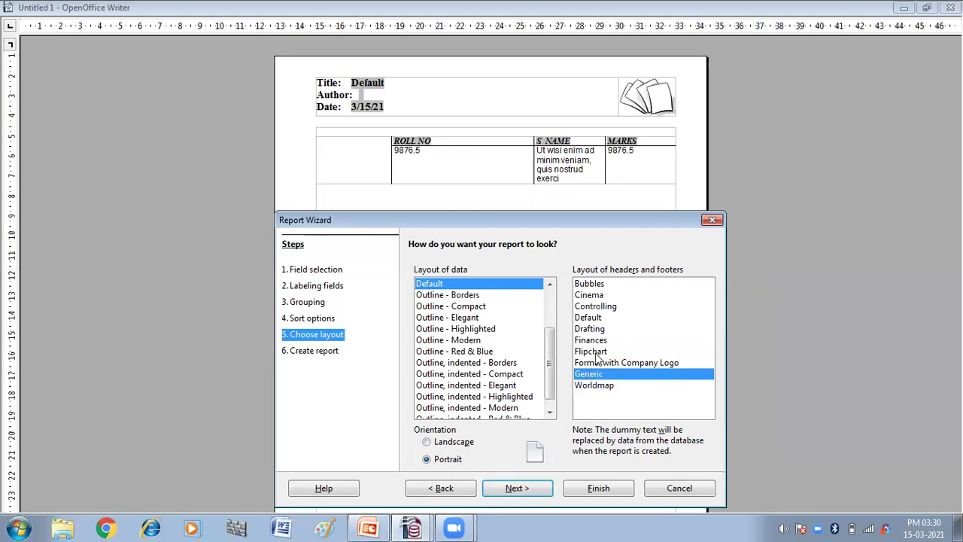
left_click(591, 343)
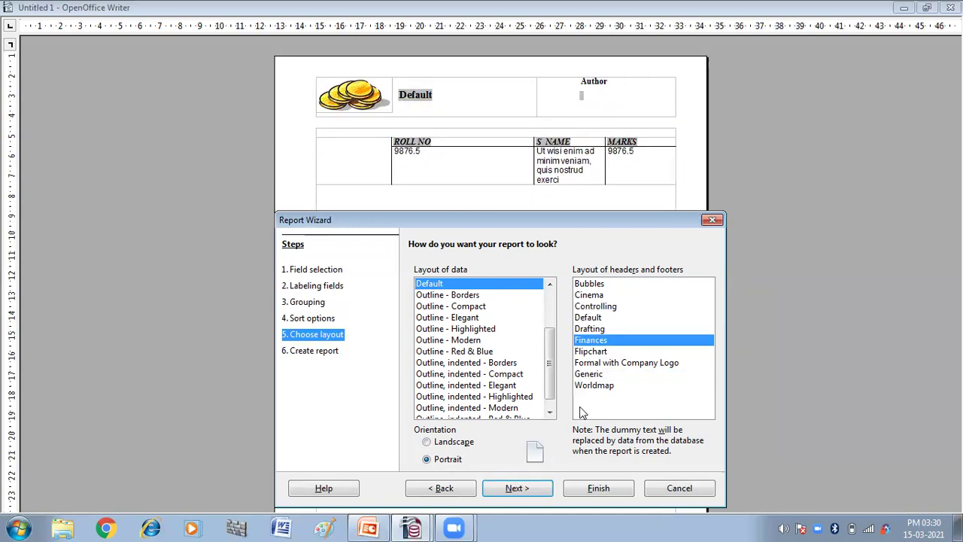
left_click(585, 317)
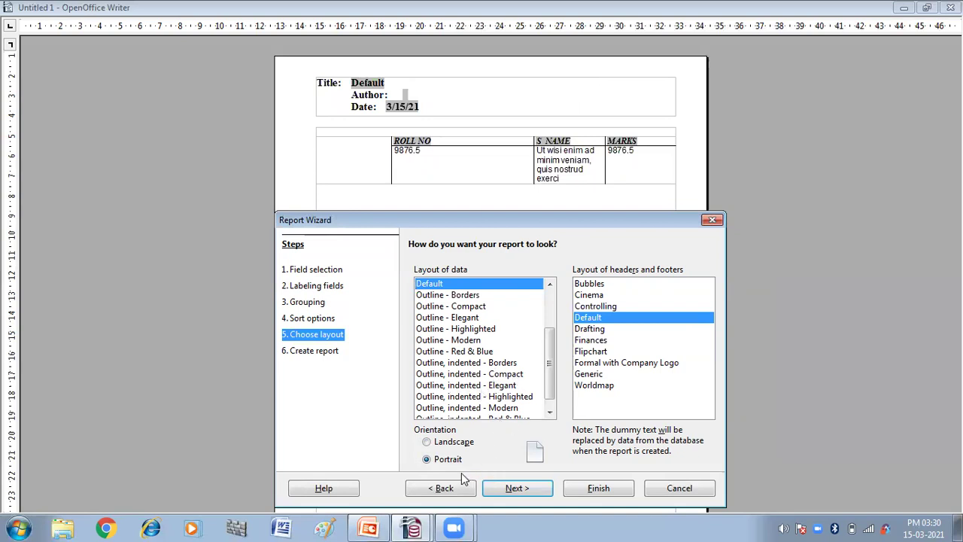
left_click(516, 488)
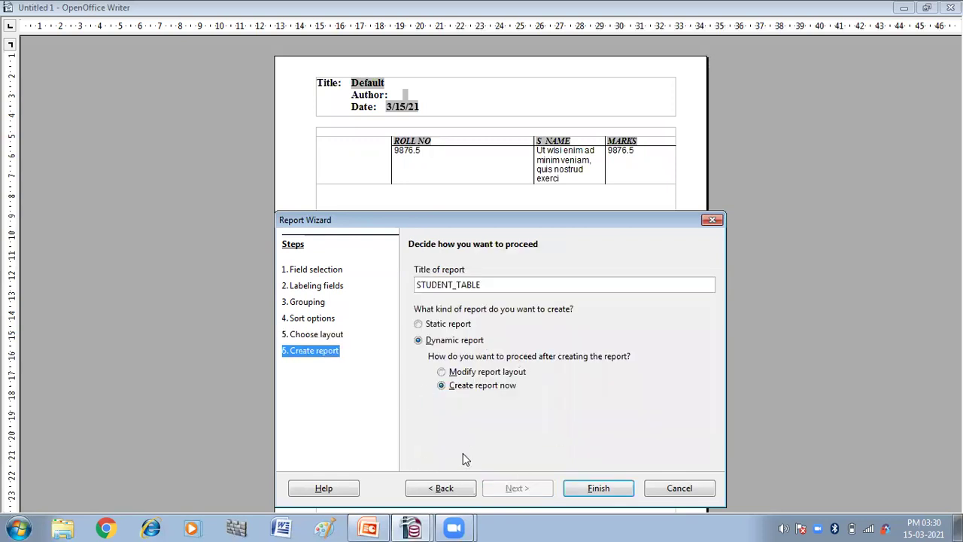
Title the report STUDENT_REPORT and finish the wizard, creating it immediately as a dynamic report
left_click(486, 284)
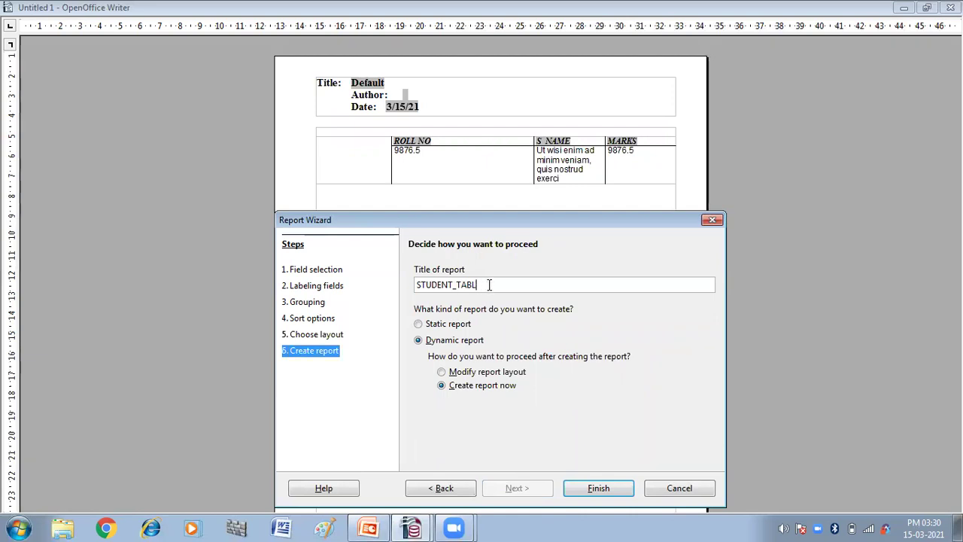
key("BackSpace")
key("BackSpace")
key("BackSpace")
key("BackSpace")
key("BackSpace")
key("BackSpace")
key("BackSpace")
key("BackSpace")
key("BackSpace")
key("BackSpace")
key("BackSpace")
key("BackSpace")
key("BackSpace")
type("STUDENT_REPOR")
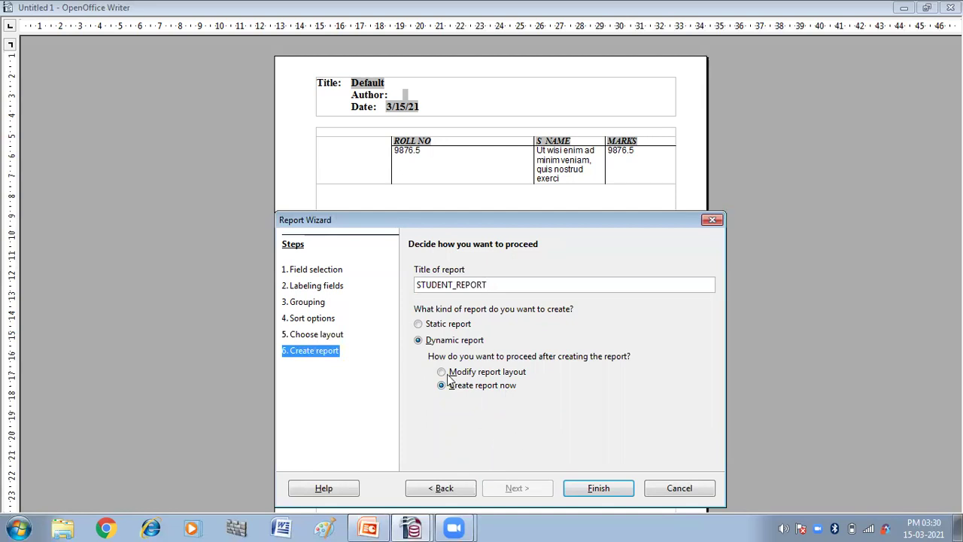
left_click(584, 485)
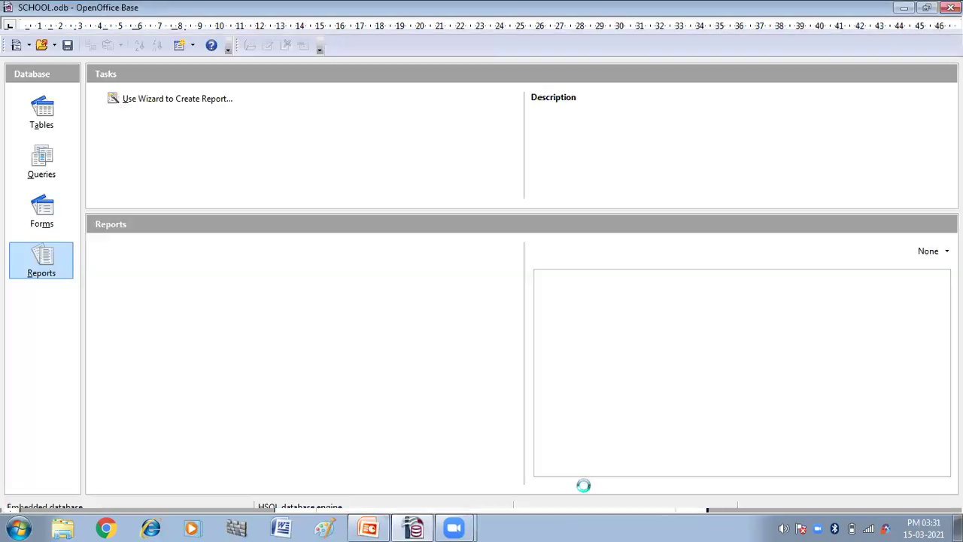